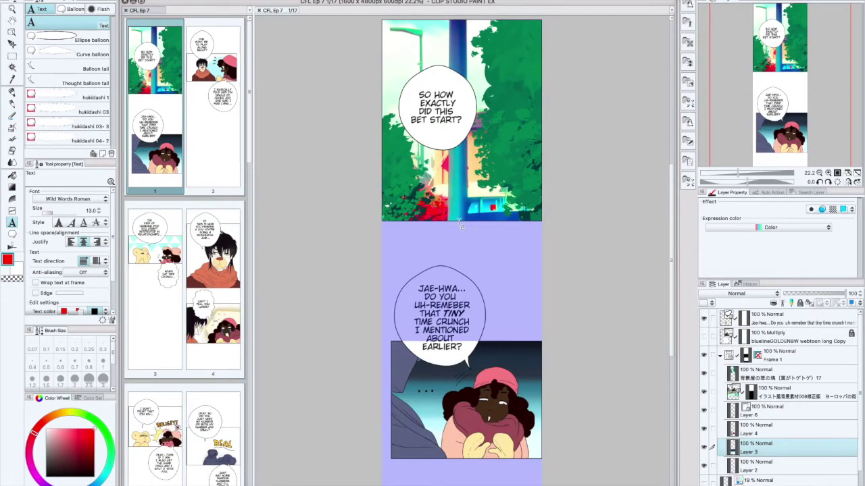
- Activate the Rectangle marquee tool and select the topmost foliage layer inside Frame 1
{"action": "left_click", "coordinate": [12, 58]}
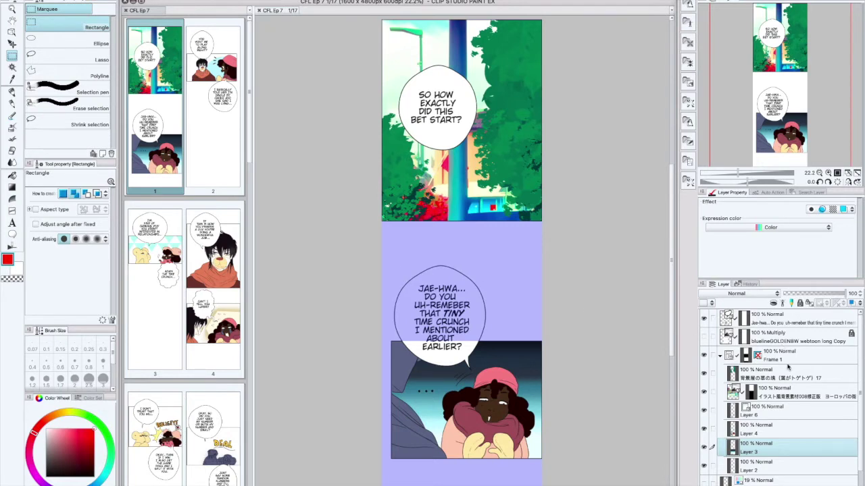
{"action": "left_click", "coordinate": [783, 375]}
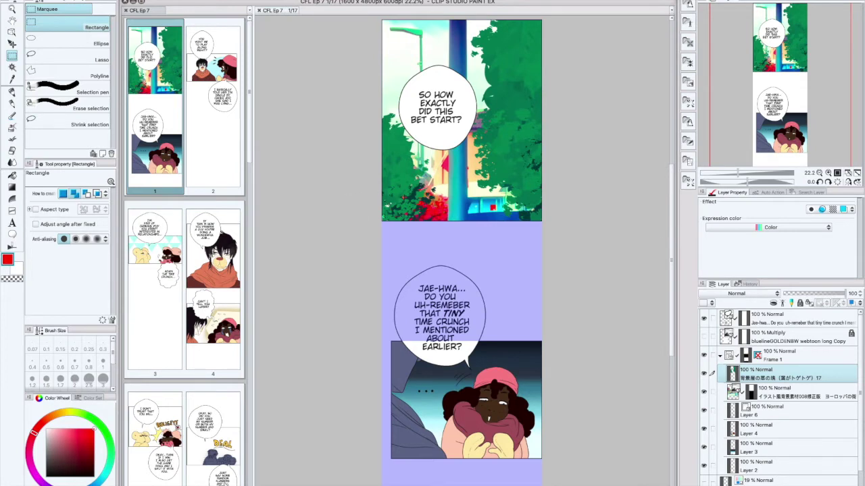
{"action": "left_click", "coordinate": [117, 0]}
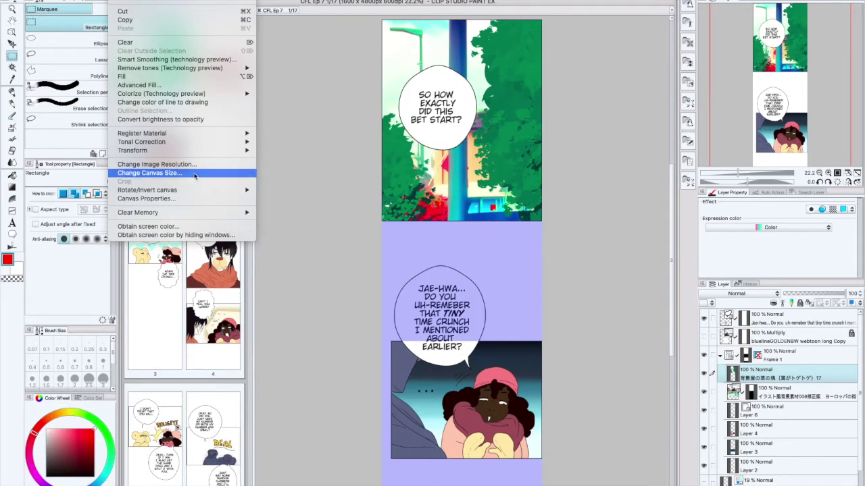
{"action": "left_click", "coordinate": [149, 173]}
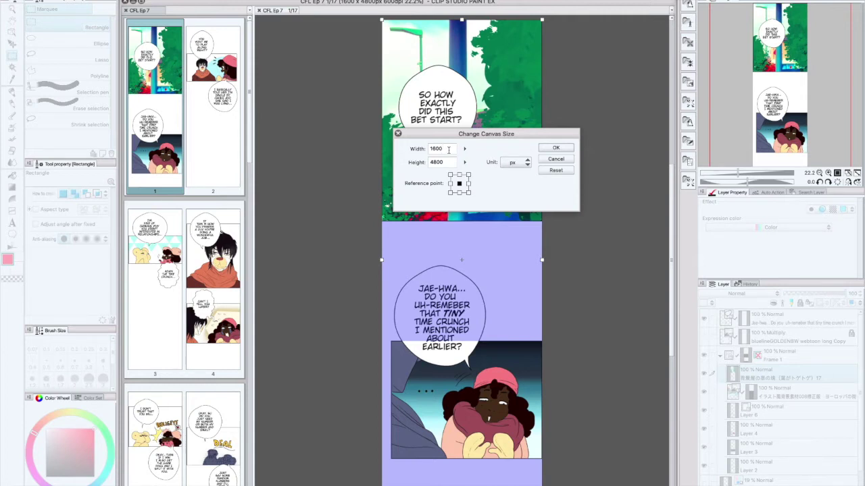
{"action": "left_click", "coordinate": [466, 149]}
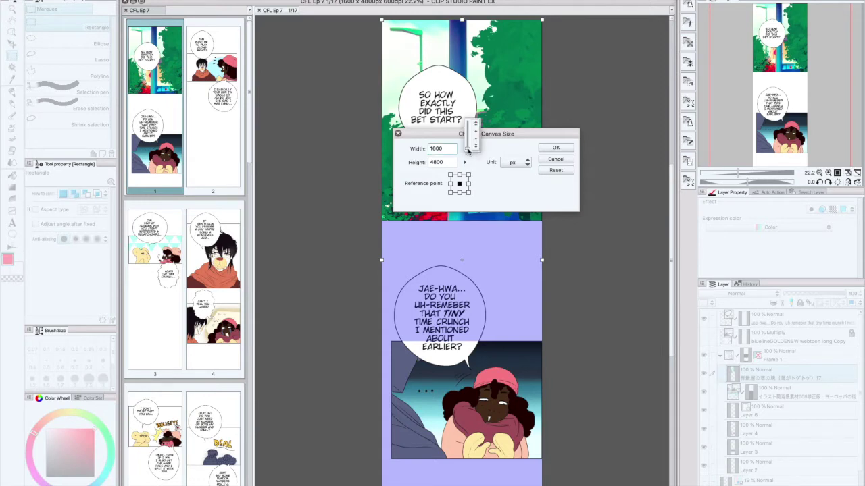
{"action": "left_click", "coordinate": [476, 147]}
{"action": "left_click", "coordinate": [476, 148]}
{"action": "left_click", "coordinate": [475, 147]}
{"action": "left_click", "coordinate": [476, 147]}
{"action": "left_click", "coordinate": [475, 147]}
{"action": "left_click", "coordinate": [475, 147]}
{"action": "left_click", "coordinate": [475, 148]}
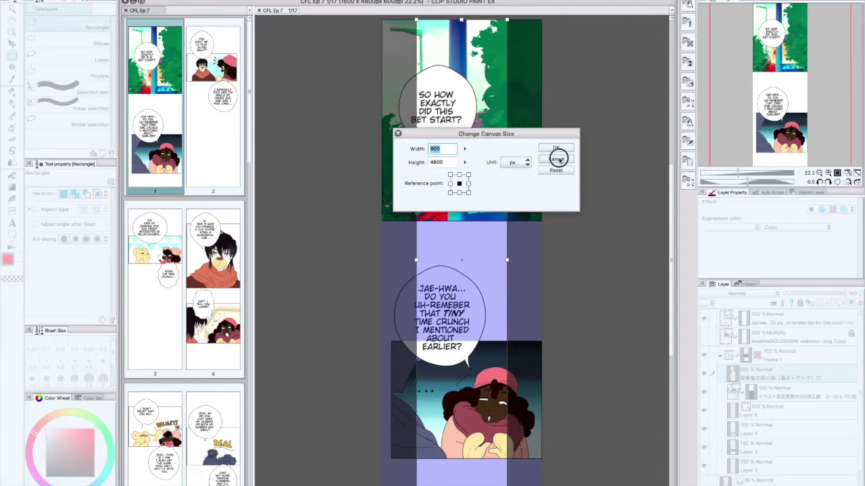
{"action": "left_click", "coordinate": [555, 148]}
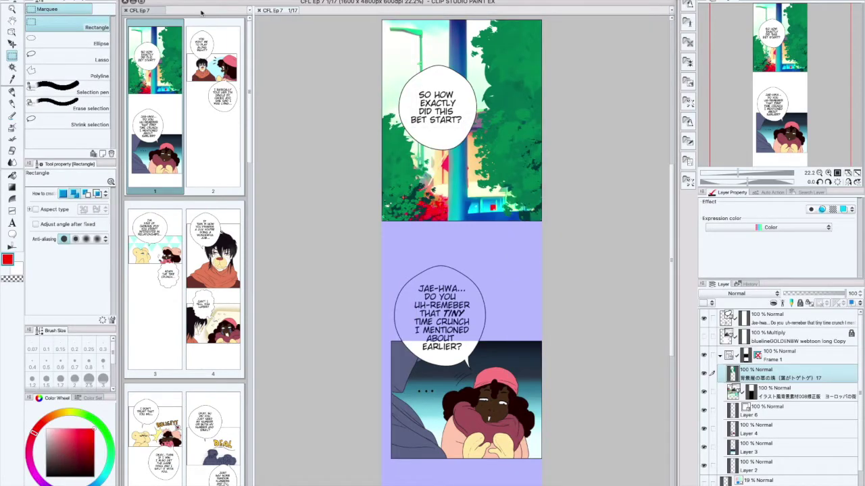
{"action": "scroll", "coordinate": [466, 211], "scroll_direction": "up", "scroll_amount": 4}
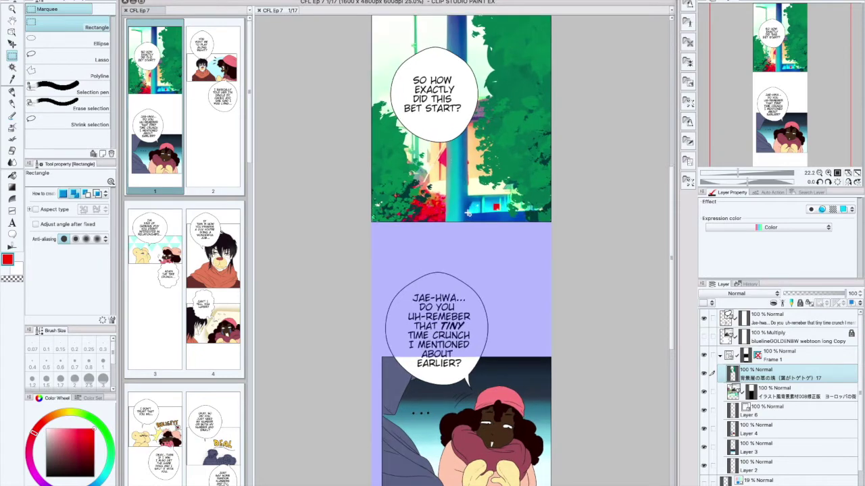
{"action": "left_click_drag", "start_coordinate": [672, 213], "coordinate": [674, 285]}
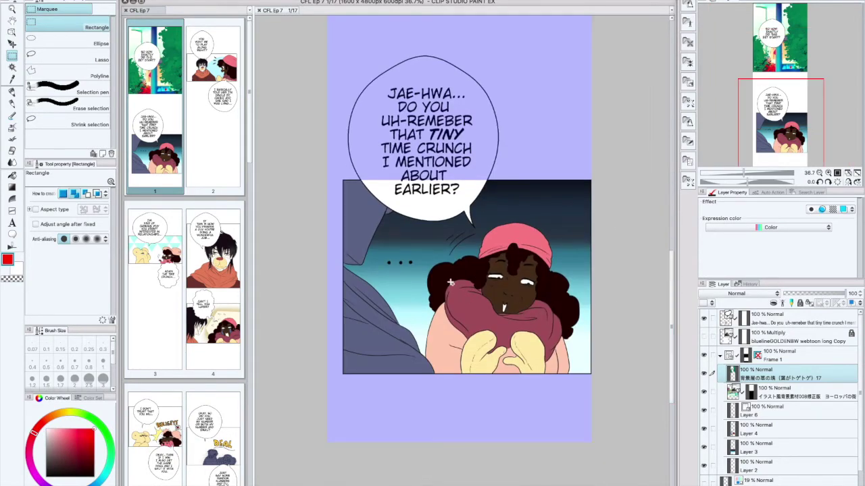
{"action": "left_click", "coordinate": [125, 1]}
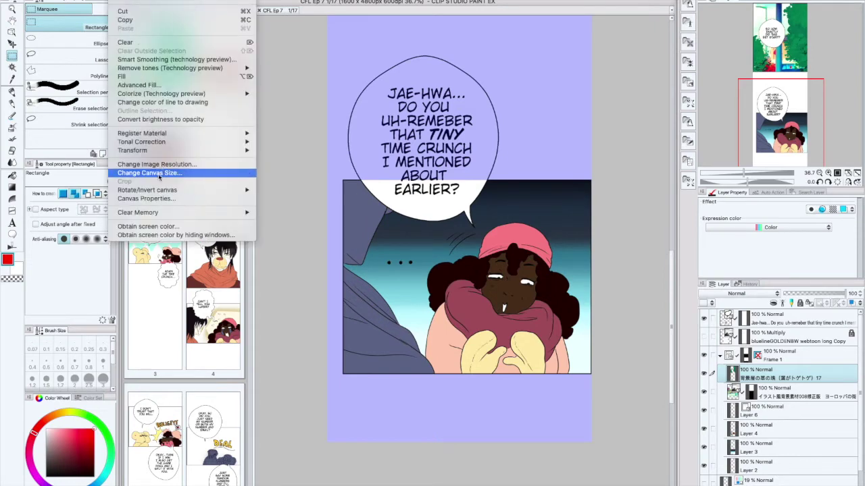
{"action": "left_click", "coordinate": [161, 170]}
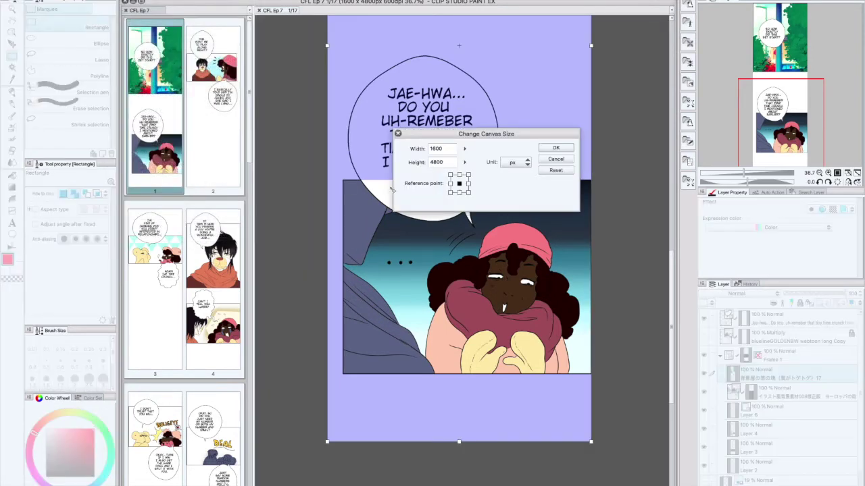
{"action": "left_click", "coordinate": [563, 162]}
{"action": "scroll", "coordinate": [464, 141], "scroll_direction": "down", "scroll_amount": 3}
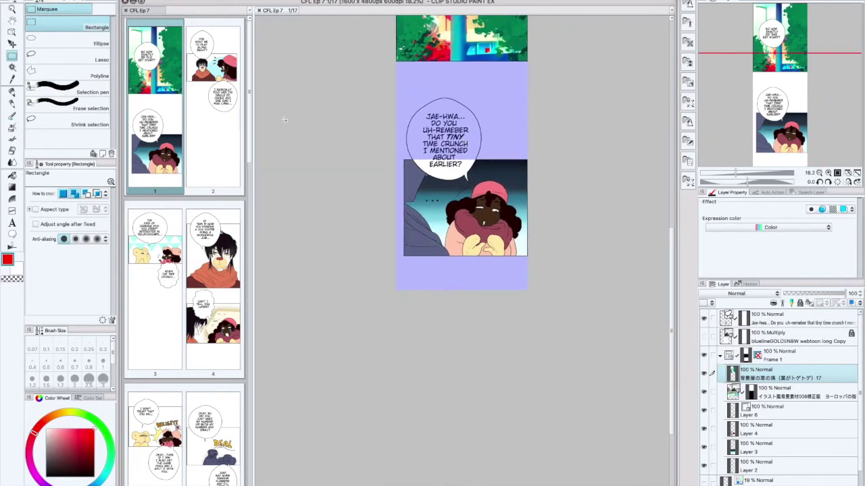
- Close page 1, review the JPEG batch export settings for body pages 1 to 17, and cancel the export
{"action": "left_click", "coordinate": [258, 11]}
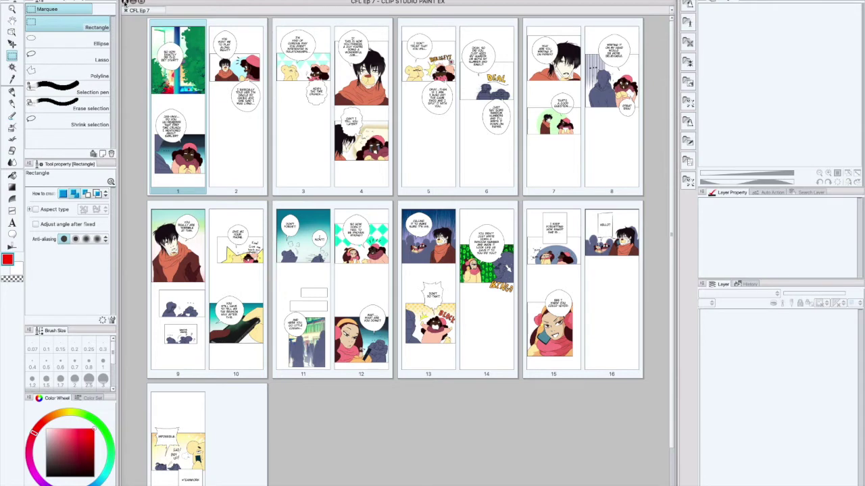
{"action": "right_click", "coordinate": [180, 83]}
{"action": "mouse_move", "coordinate": [221, 287]}
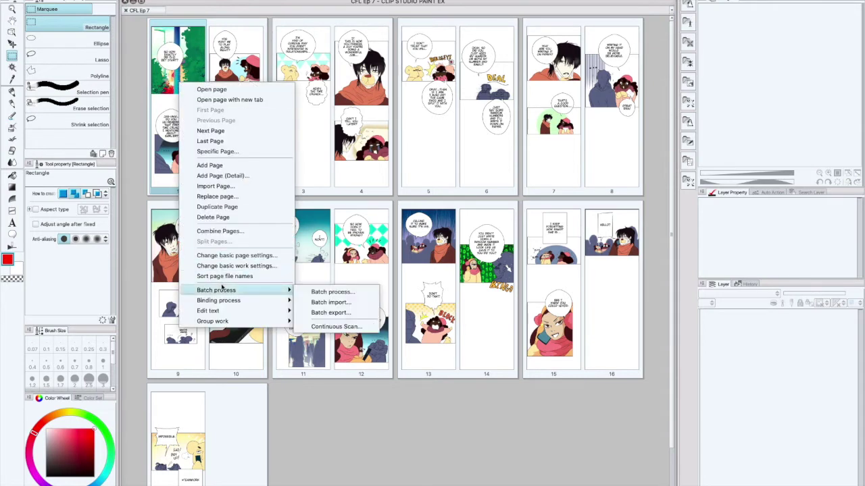
{"action": "left_click", "coordinate": [329, 314]}
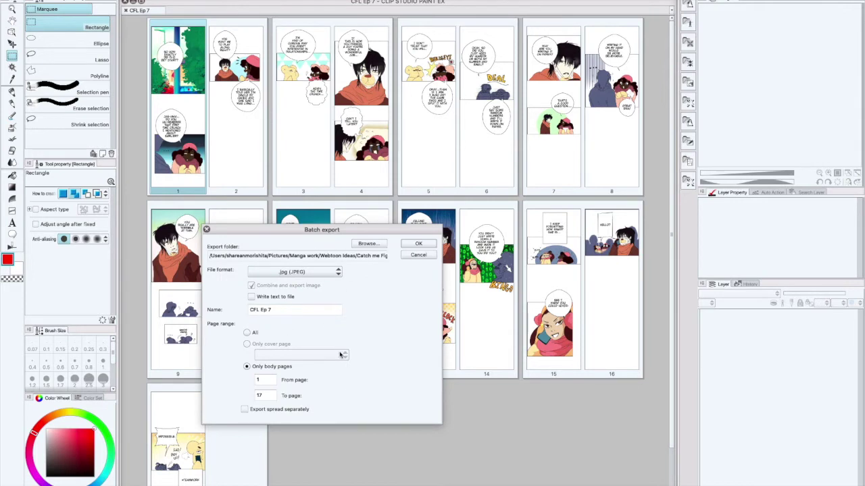
{"action": "left_click", "coordinate": [424, 246]}
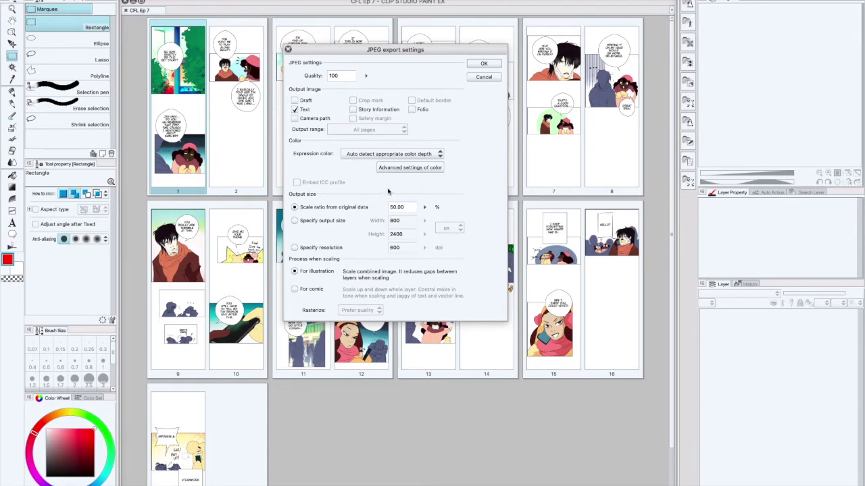
{"action": "left_click", "coordinate": [482, 77]}
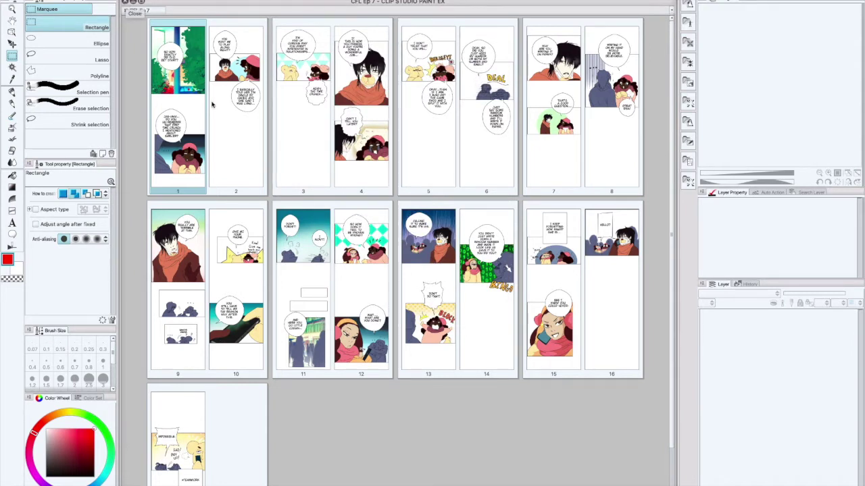
- Open the recently used image CFL Ep 7_040.jpg
{"action": "left_click", "coordinate": [108, 2]}
{"action": "mouse_move", "coordinate": [112, 14]}
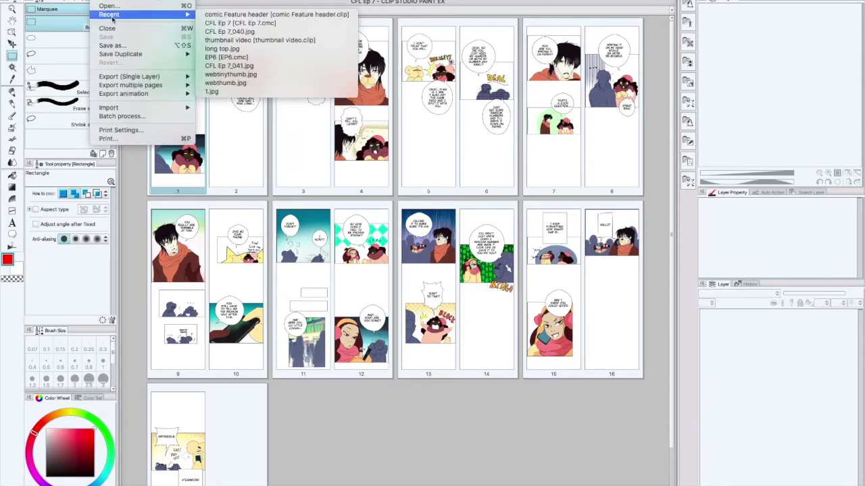
{"action": "left_click", "coordinate": [249, 32]}
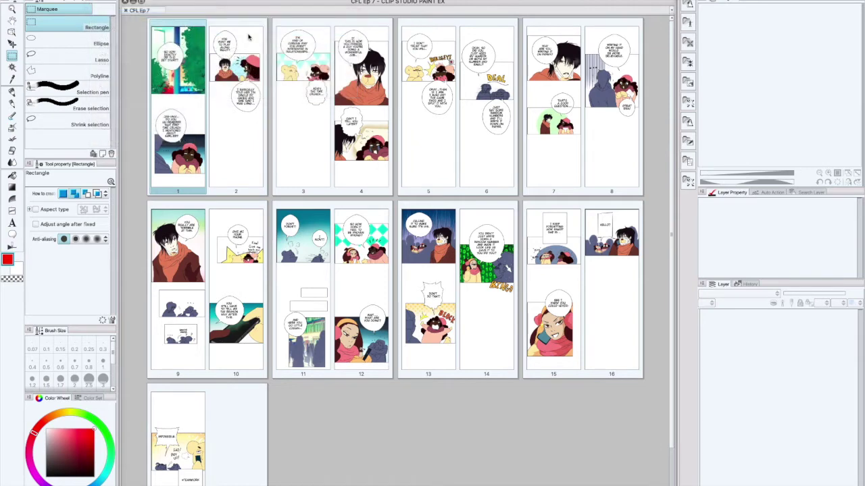
{"action": "left_click", "coordinate": [130, 1]}
{"action": "left_click", "coordinate": [130, 1]}
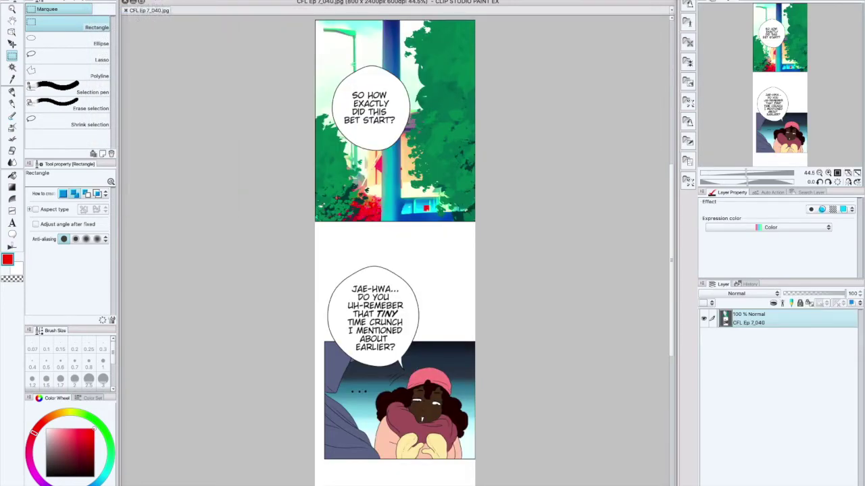
- Reduce the canvas height from below to about 1075 px at 800 px width, keeping only the first panel
{"action": "left_click", "coordinate": [118, 1]}
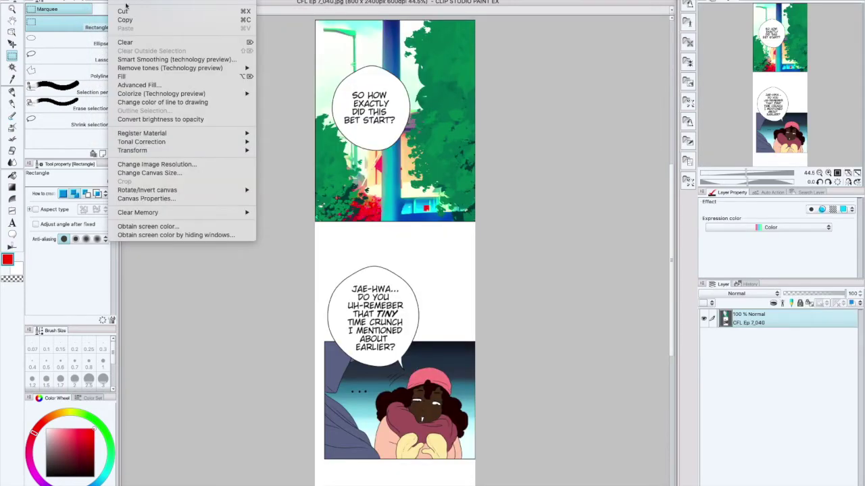
{"action": "left_click", "coordinate": [159, 173]}
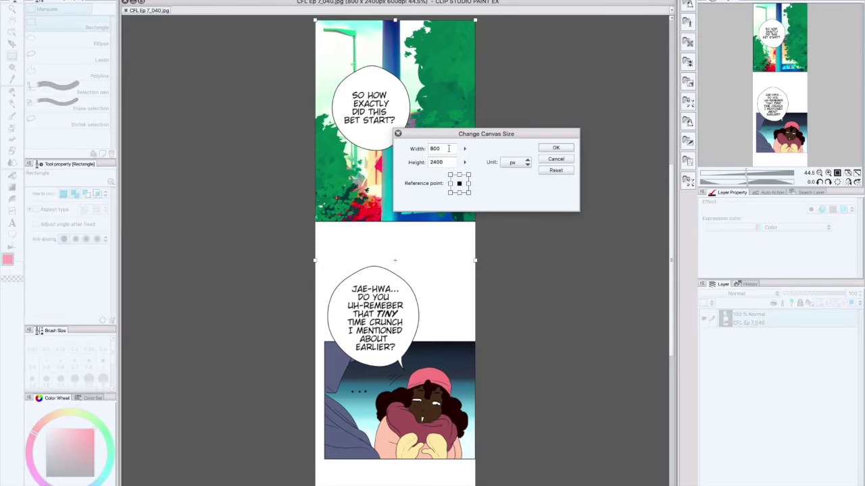
{"action": "left_click_drag", "start_coordinate": [487, 134], "coordinate": [572, 134]}
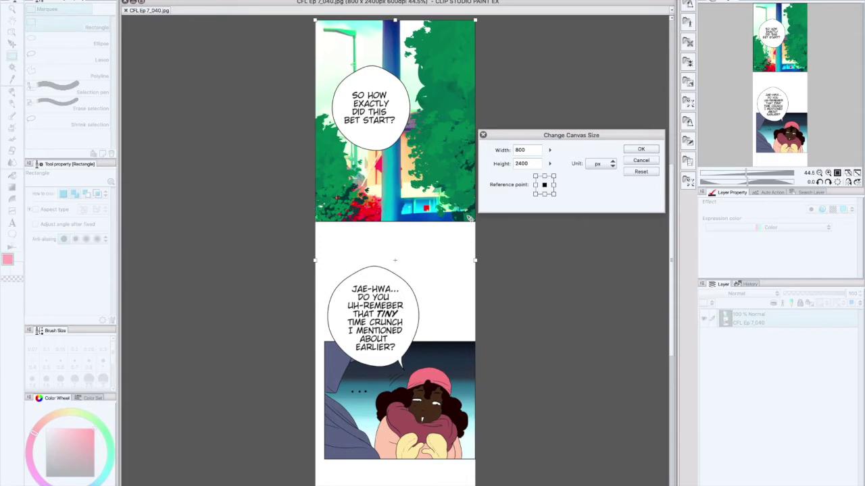
{"action": "left_click_drag", "start_coordinate": [400, 482], "coordinate": [402, 235]}
{"action": "scroll", "coordinate": [402, 234], "scroll_direction": "down", "scroll_amount": 2}
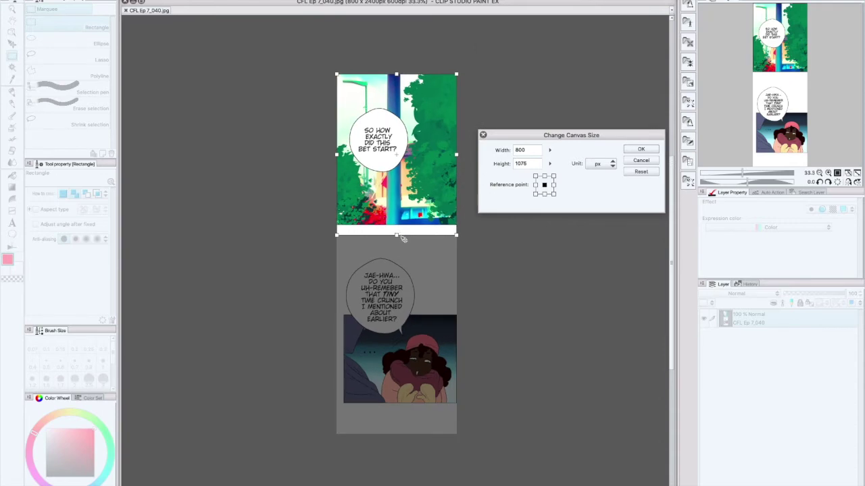
{"action": "left_click", "coordinate": [641, 149]}
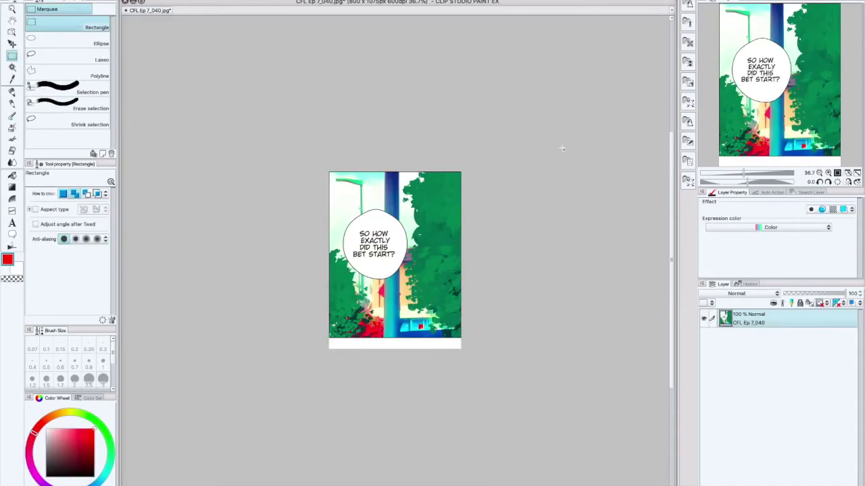
- Undo the canvas size change
{"action": "left_click", "coordinate": [101, 1]}
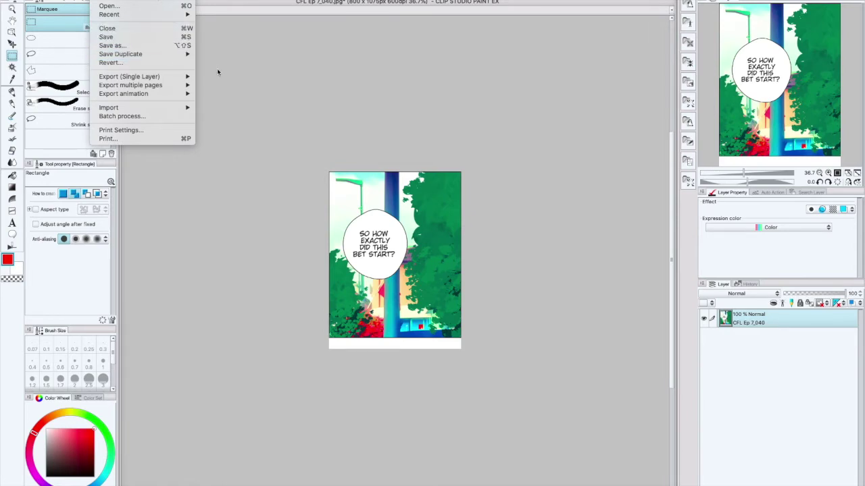
{"action": "left_click", "coordinate": [237, 58]}
{"action": "key", "text": "super+z"}
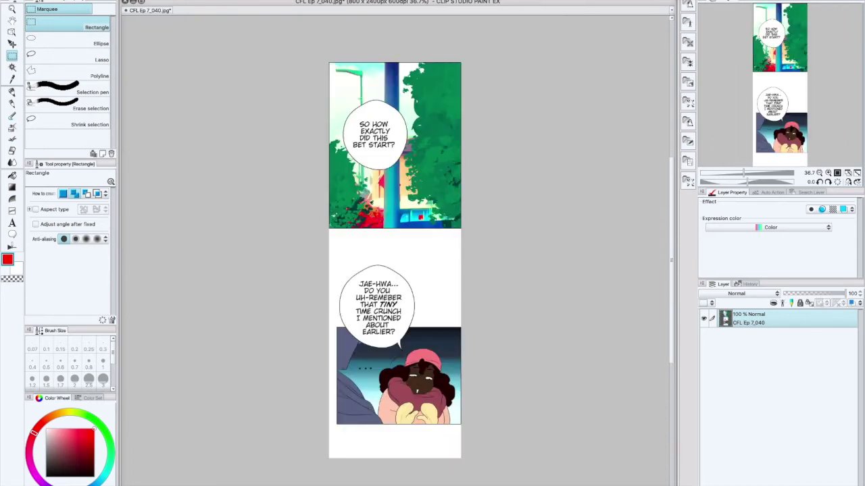
{"action": "left_click", "coordinate": [118, 0]}
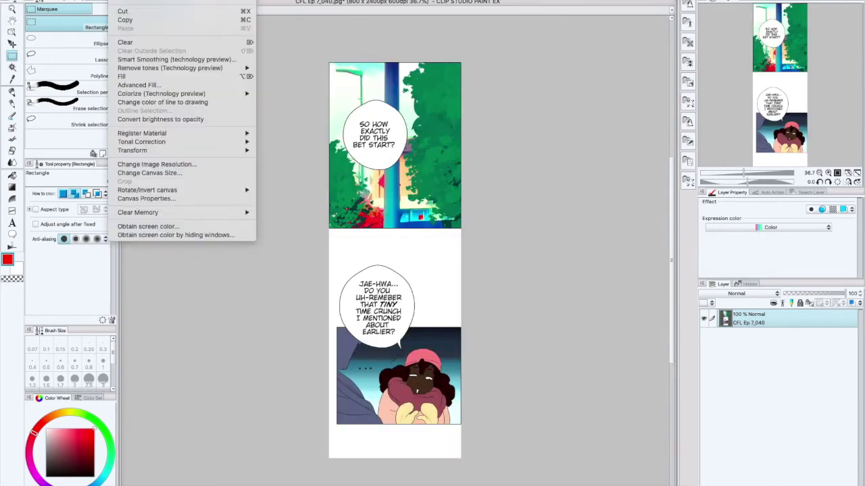
{"action": "left_click", "coordinate": [163, 174]}
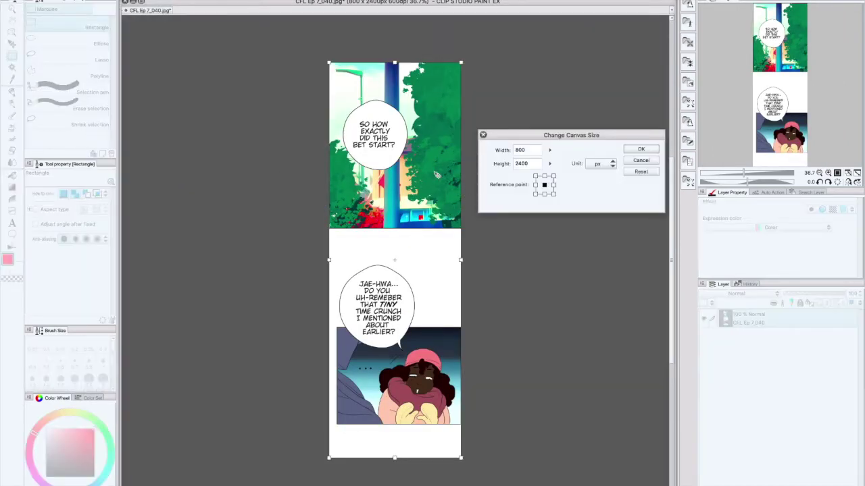
{"action": "left_click_drag", "start_coordinate": [395, 63], "coordinate": [387, 262]}
{"action": "scroll", "coordinate": [388, 258], "scroll_direction": "down", "scroll_amount": 4}
{"action": "scroll", "coordinate": [399, 223], "scroll_direction": "up", "scroll_amount": 2}
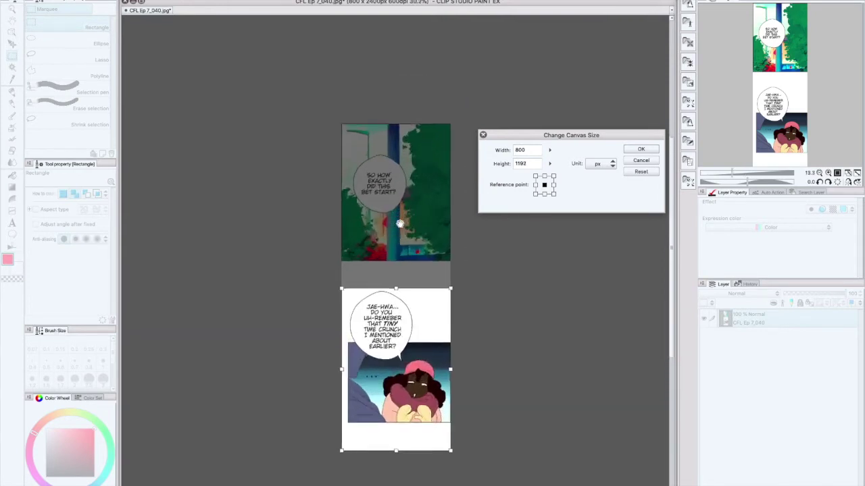
{"action": "left_click", "coordinate": [641, 160]}
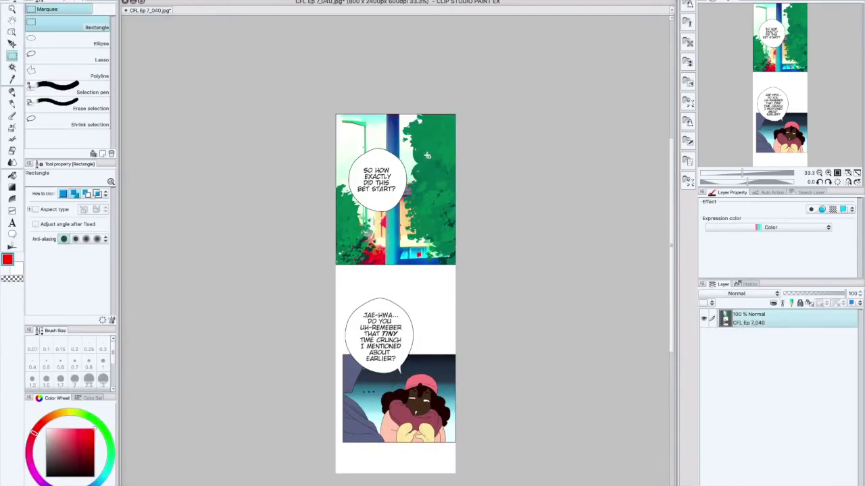
{"action": "scroll", "coordinate": [427, 155], "scroll_direction": "up", "scroll_amount": 1}
{"action": "left_click_drag", "start_coordinate": [671, 200], "coordinate": [671, 216]}
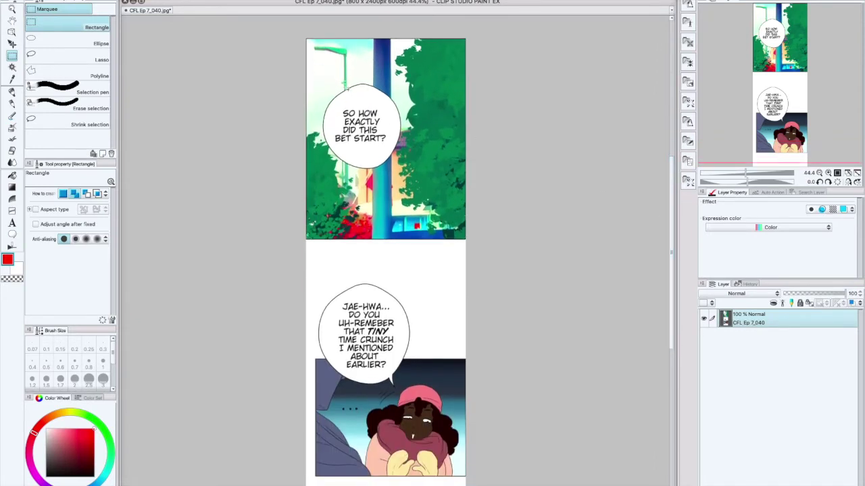
{"action": "left_click", "coordinate": [251, 0]}
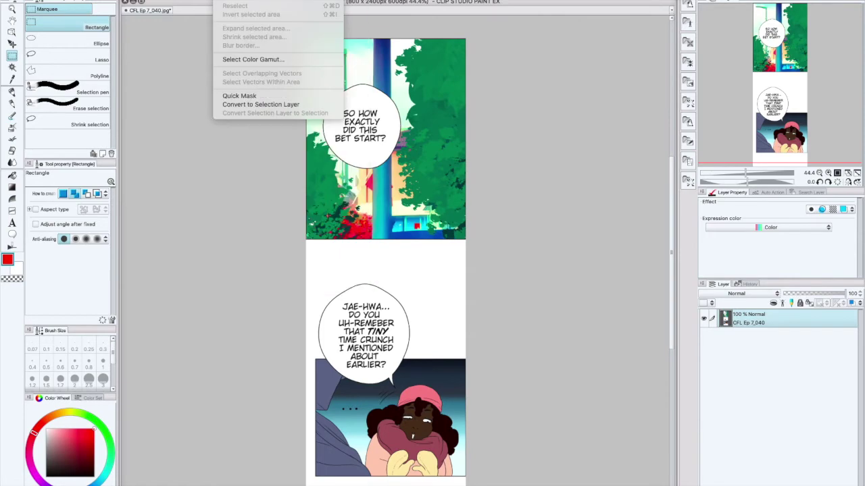
{"action": "left_click", "coordinate": [239, 81]}
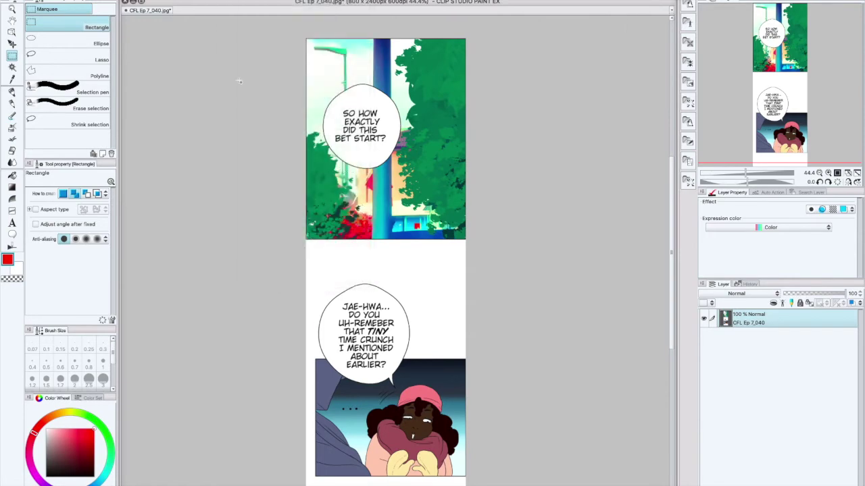
- Place a horizontal ruler guide in the gap between the two panels and marquee-select the full-width page area above it
{"action": "key", "text": "super+r"}
{"action": "scroll", "coordinate": [239, 82], "scroll_direction": "down", "scroll_amount": 1}
{"action": "left_click_drag", "start_coordinate": [289, 20], "coordinate": [320, 238]}
{"action": "left_click_drag", "start_coordinate": [297, 35], "coordinate": [456, 235]}
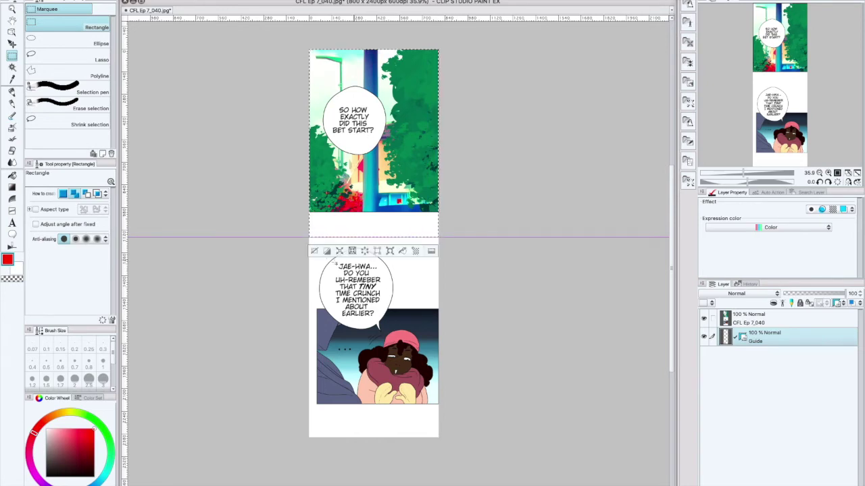
- Clear the selection above the guide and hide the canvas rulers
{"action": "left_click", "coordinate": [314, 250]}
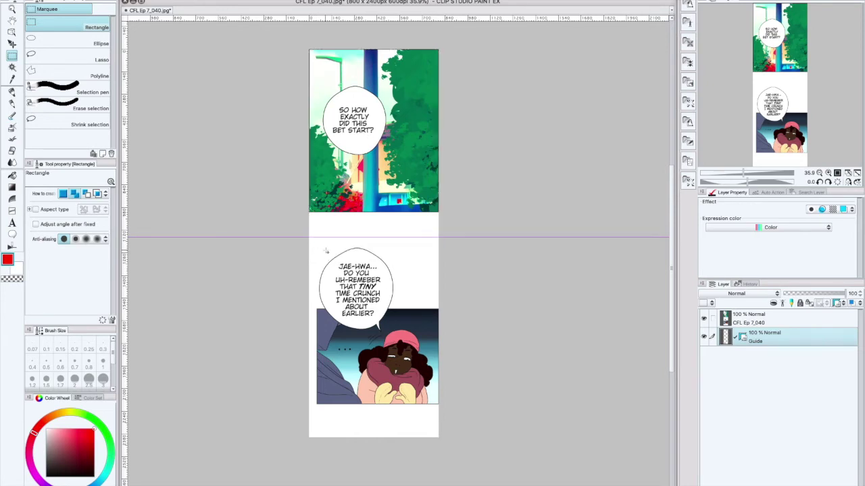
{"action": "key", "text": "ctrl+z"}
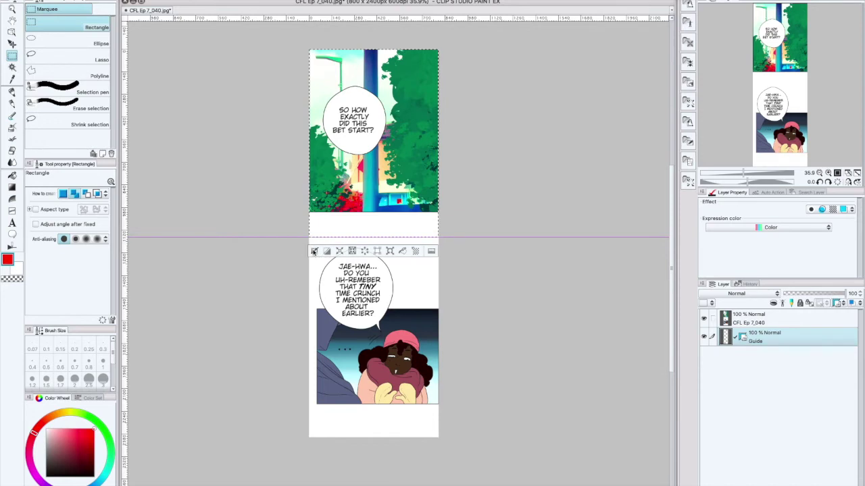
{"action": "left_click", "coordinate": [315, 252]}
{"action": "key", "text": "ctrl+r"}
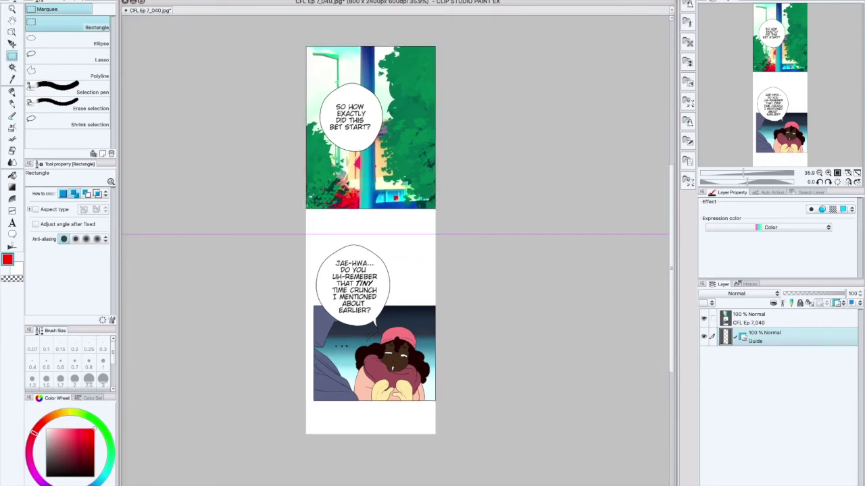
{"action": "key", "text": "Tab"}
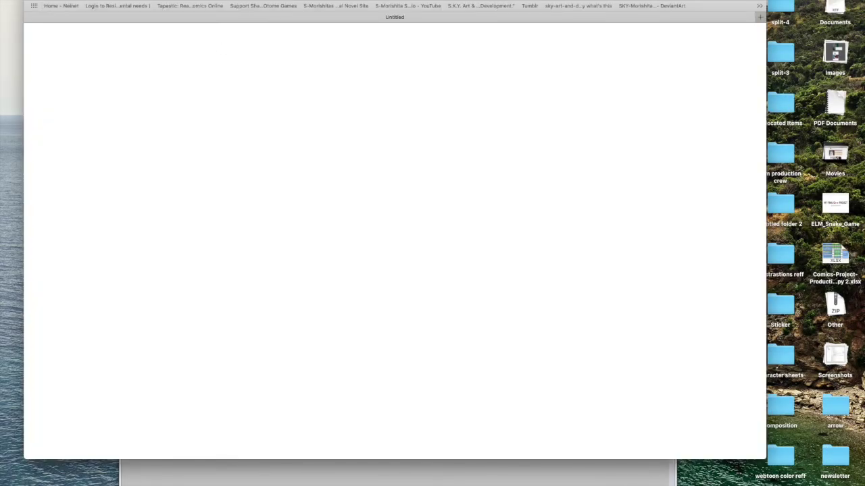
{"action": "key", "text": "super+w"}
{"action": "left_click", "coordinate": [40, 1]}
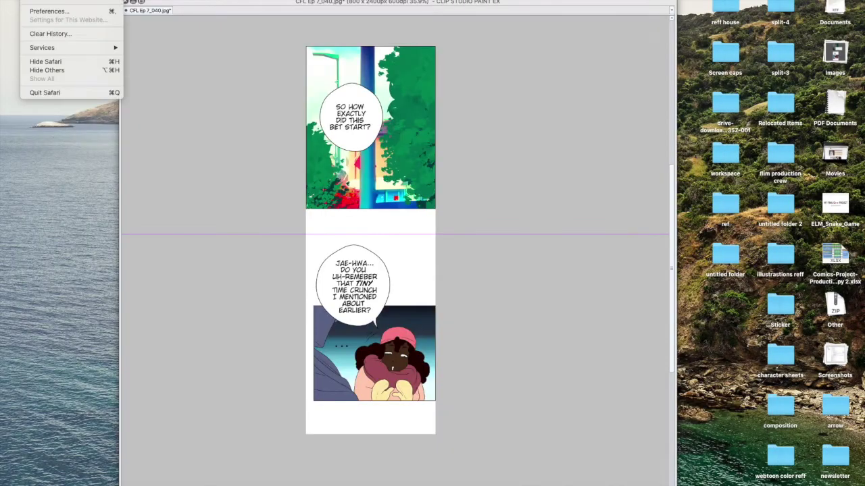
{"action": "left_click", "coordinate": [60, 94]}
{"action": "left_click", "coordinate": [270, 0]}
{"action": "mouse_move", "coordinate": [250, 0]}
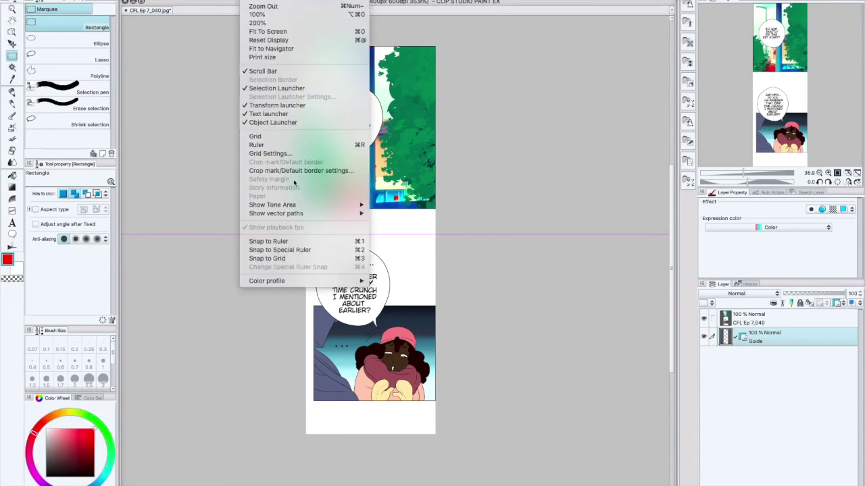
{"action": "mouse_move", "coordinate": [304, 214]}
{"action": "left_click", "coordinate": [173, 170]}
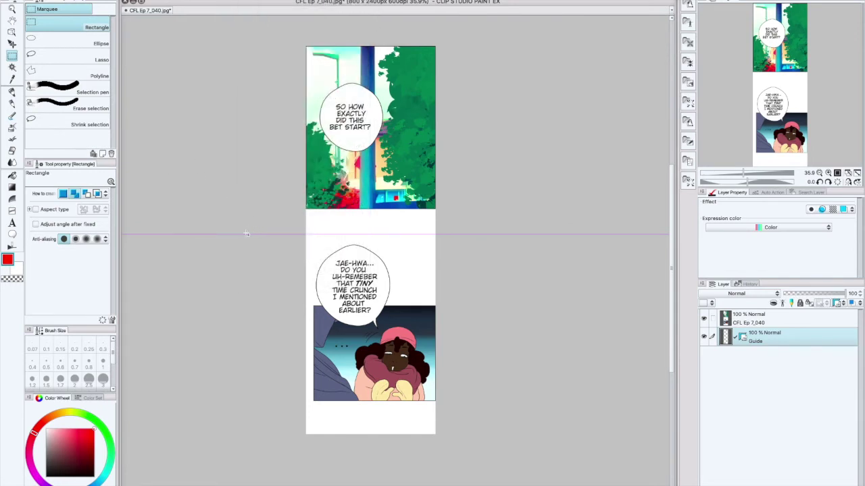
- Try a canvas height of 1200 px anchored at the top edge, keeping only the first panel, and undo the resize
{"action": "key", "text": "c"}
{"action": "left_click", "coordinate": [116, 1]}
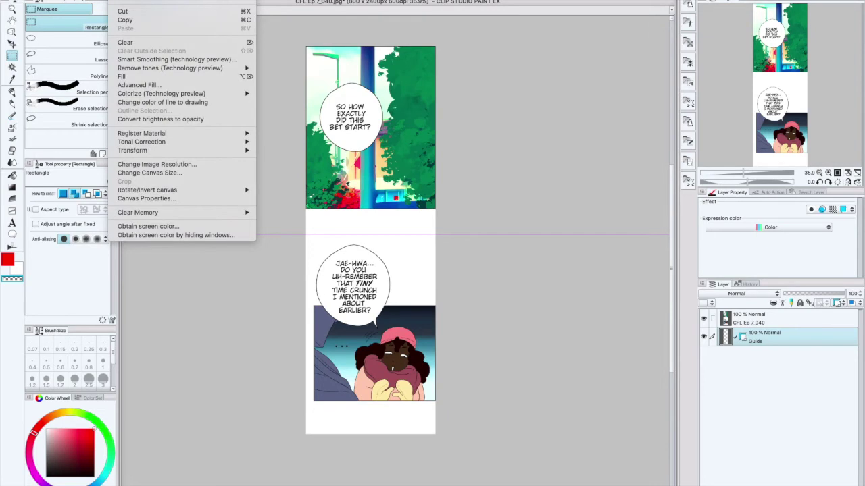
{"action": "left_click", "coordinate": [161, 174]}
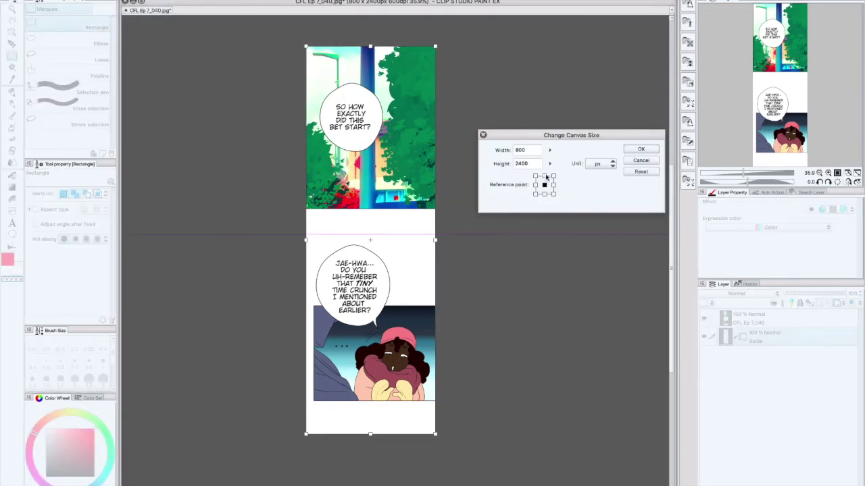
{"action": "left_click", "coordinate": [544, 176]}
{"action": "double_click", "coordinate": [521, 163]}
{"action": "type", "text": "1200"}
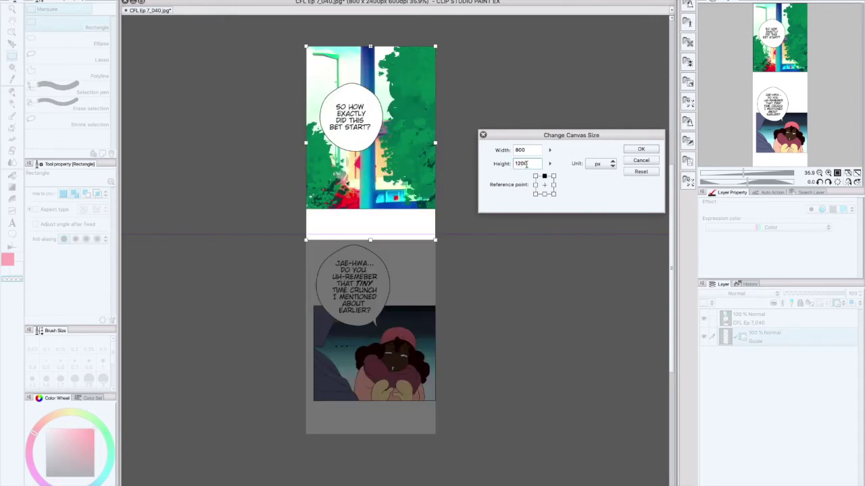
{"action": "left_click", "coordinate": [521, 164]}
{"action": "left_click", "coordinate": [636, 151]}
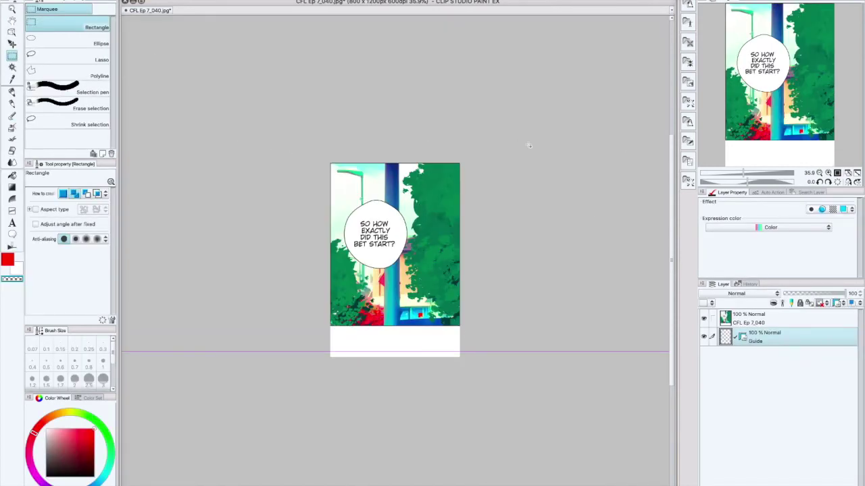
{"action": "key", "text": "ctrl+z"}
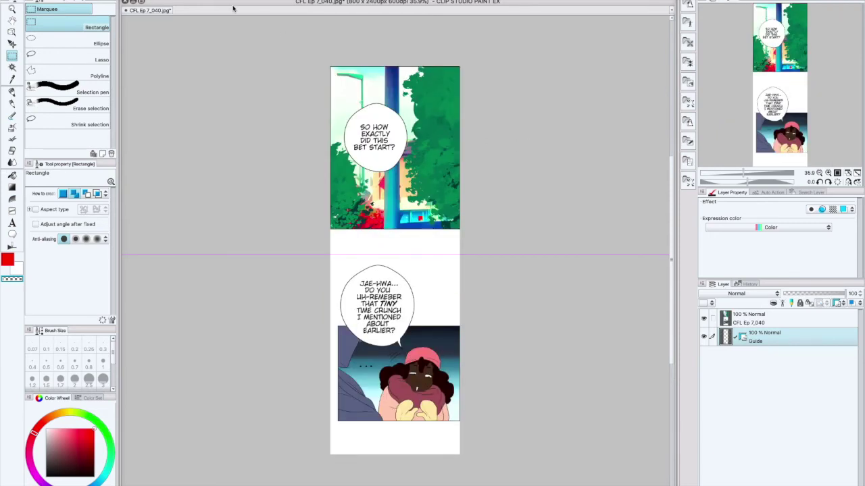
- Try a canvas height of 1200 px anchored at the bottom edge, keeping only the second panel, and undo the resize
{"action": "left_click", "coordinate": [116, 0]}
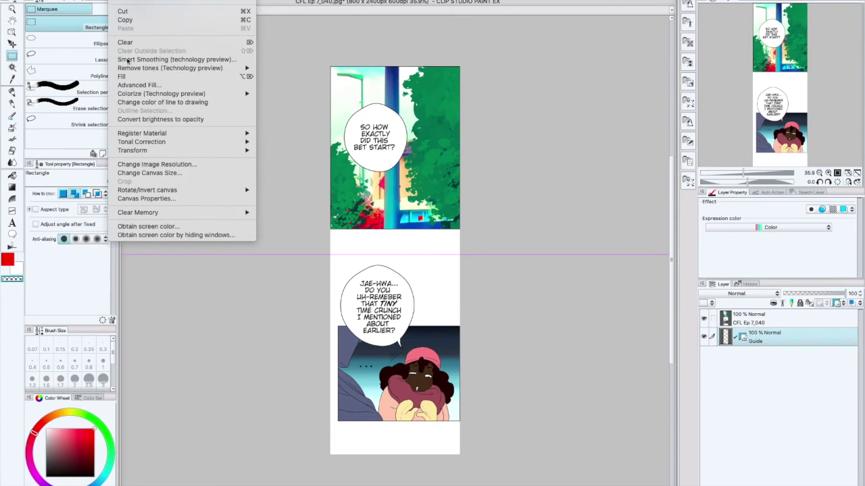
{"action": "left_click", "coordinate": [158, 173]}
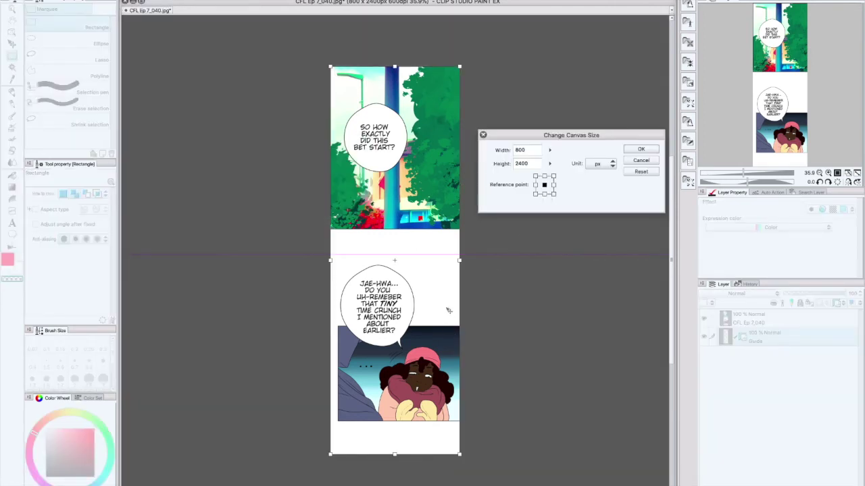
{"action": "left_click", "coordinate": [544, 193]}
{"action": "double_click", "coordinate": [521, 164]}
{"action": "type", "text": "1200"}
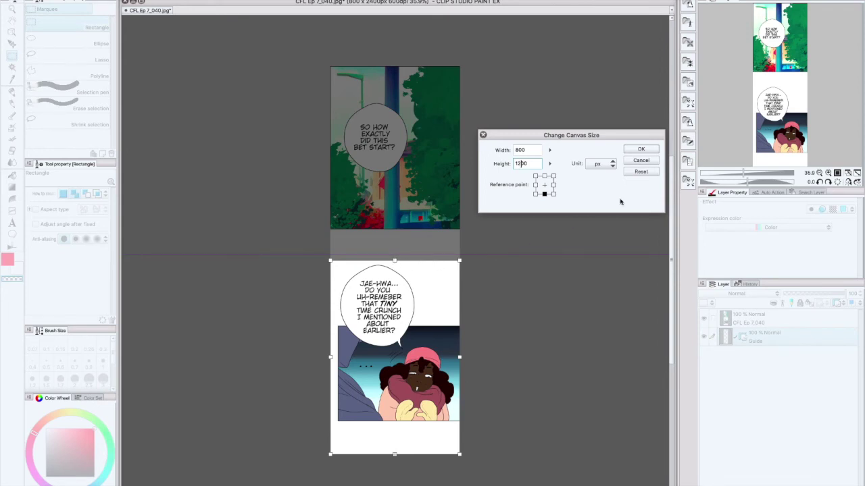
{"action": "left_click", "coordinate": [639, 149]}
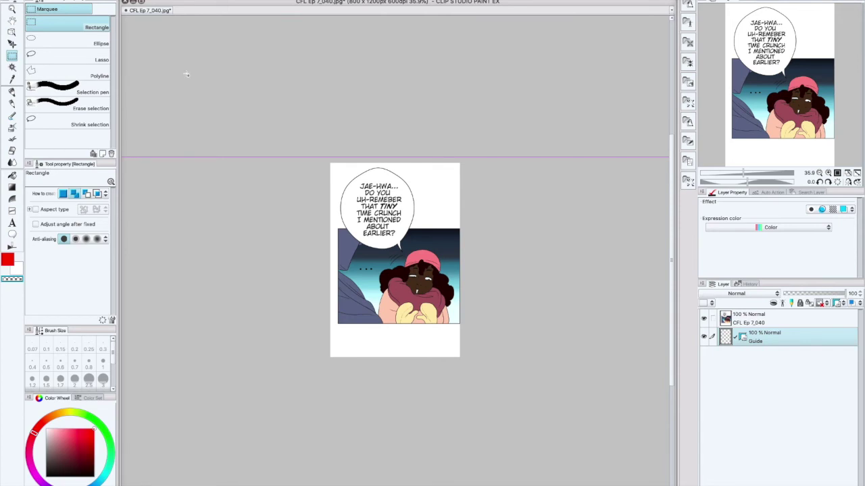
{"action": "key", "text": "super+z"}
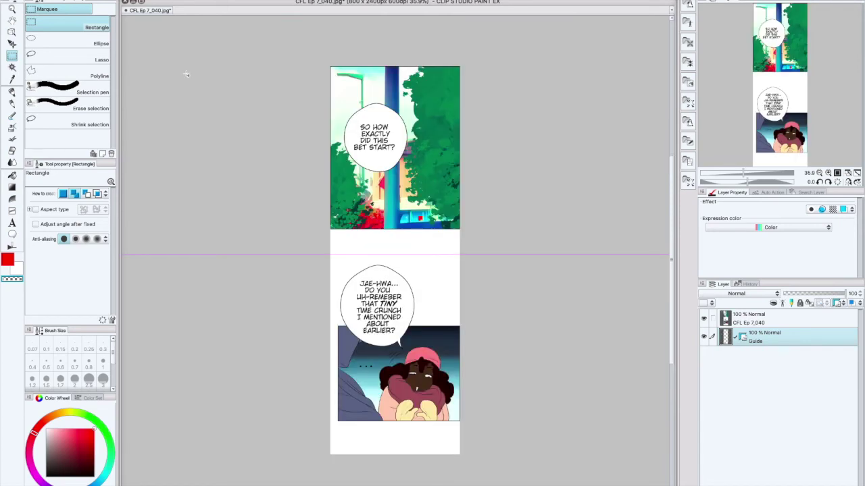